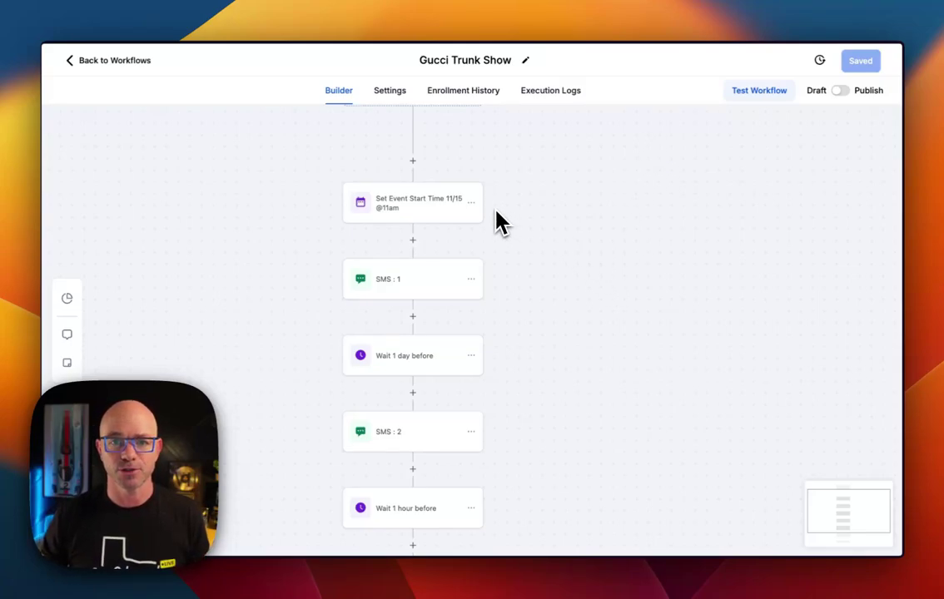
Review the date and time picker of the Set Event Start Time action and save the action
scroll(498, 221, up, 2)
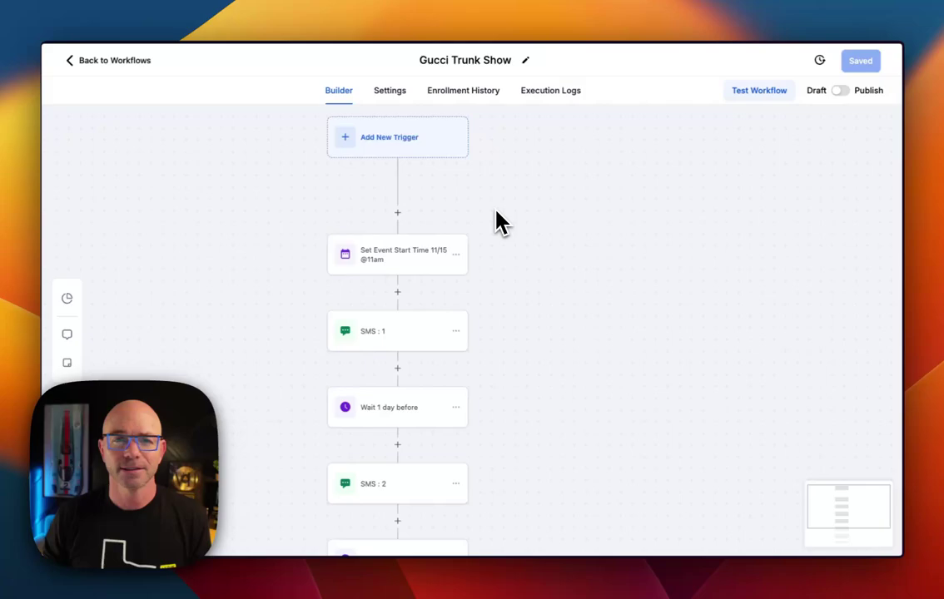
scroll(498, 221, down, 2)
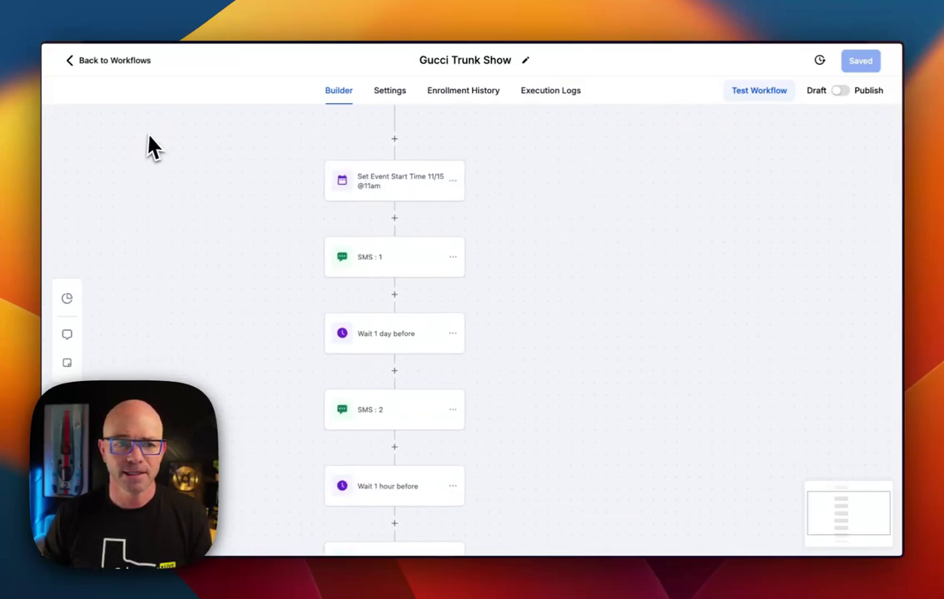
click(399, 181)
scroll(400, 173, up, 3)
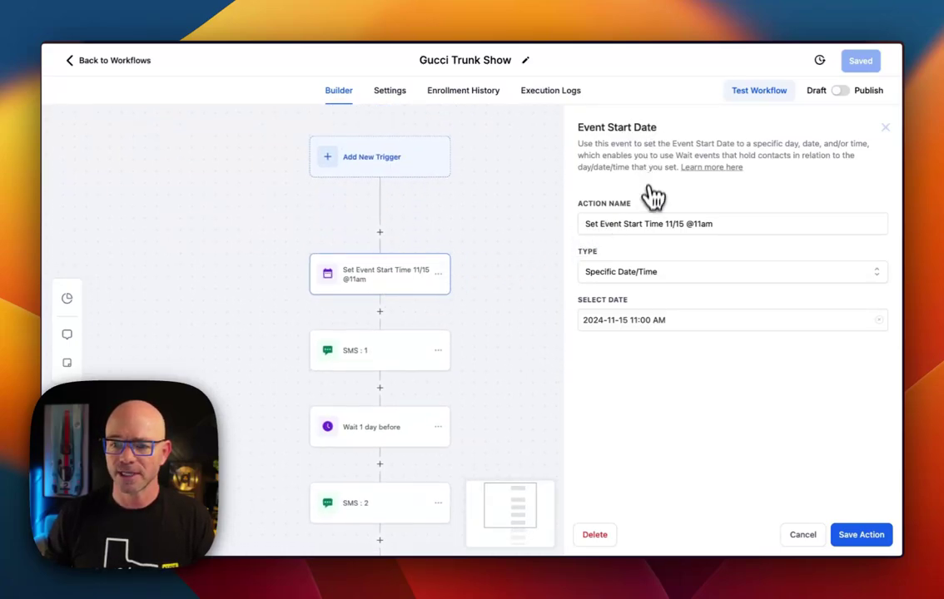
click(627, 322)
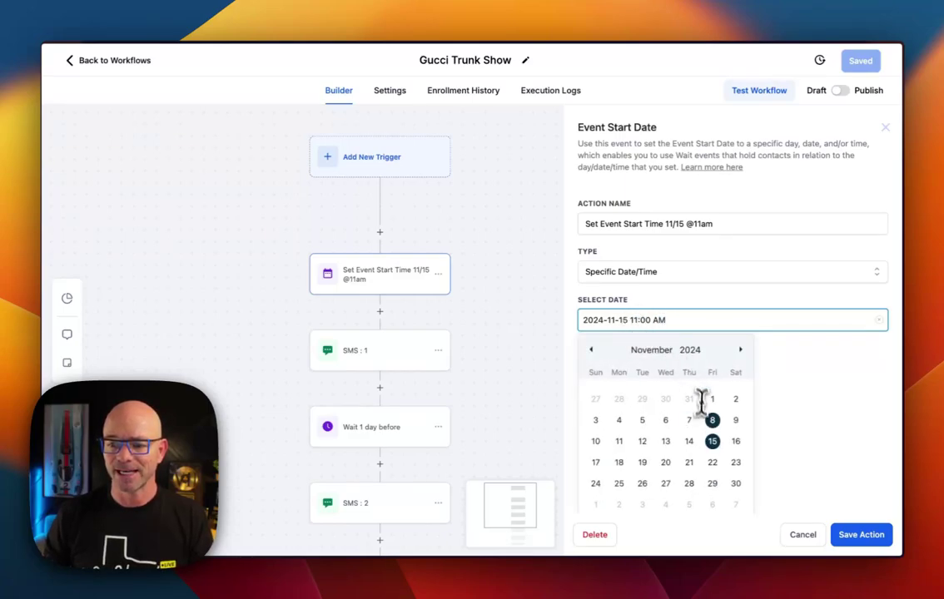
scroll(712, 416, down, 1)
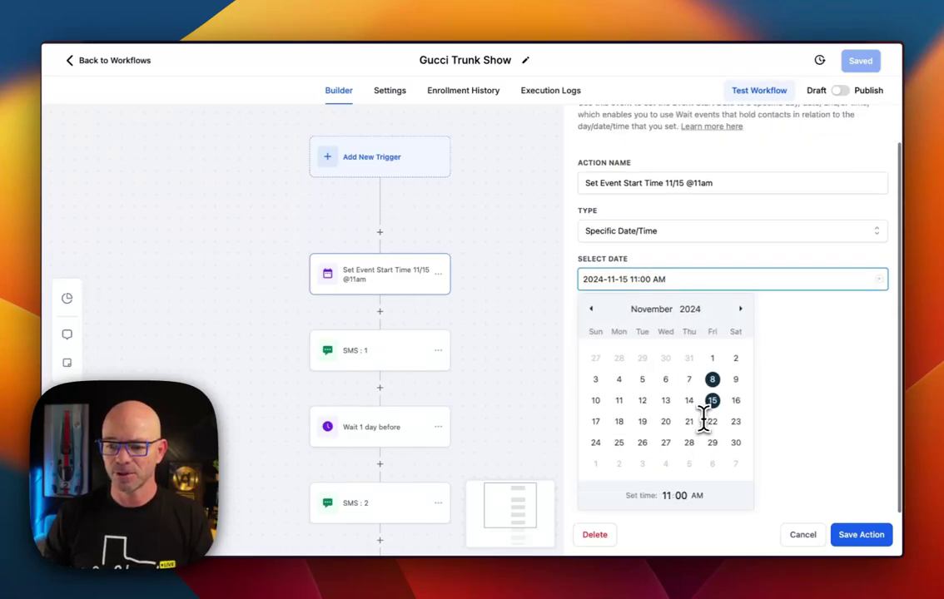
click(820, 425)
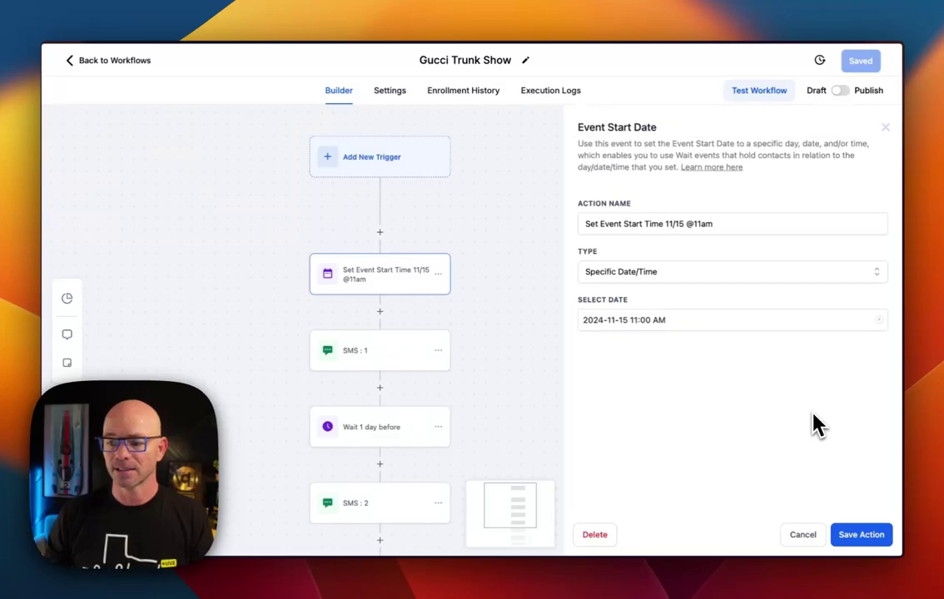
click(860, 535)
Open the SMS : 1 action and examine its first-name placeholder and the sender introduction in the message
scroll(565, 295, down, 3)
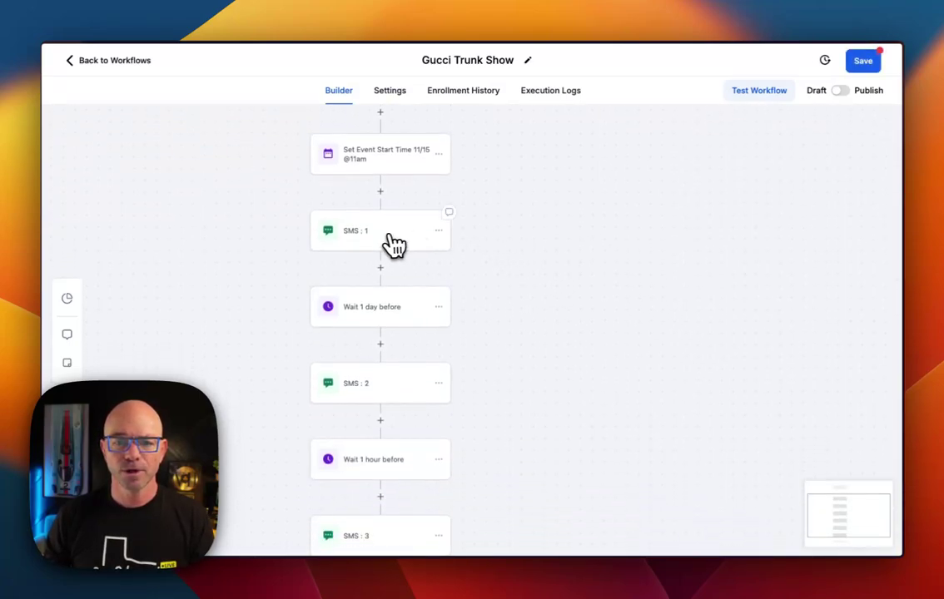
click(391, 242)
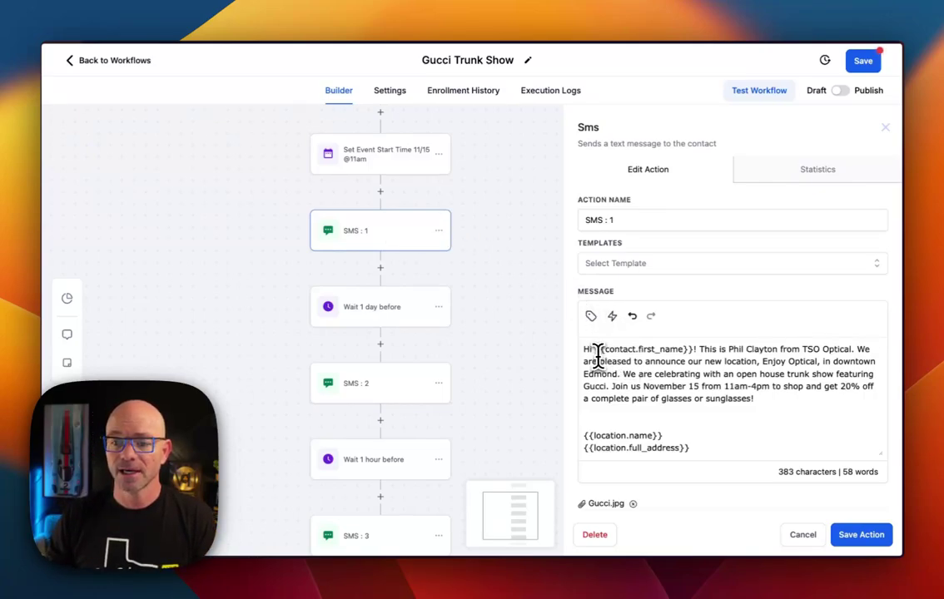
drag(594, 350, 694, 351)
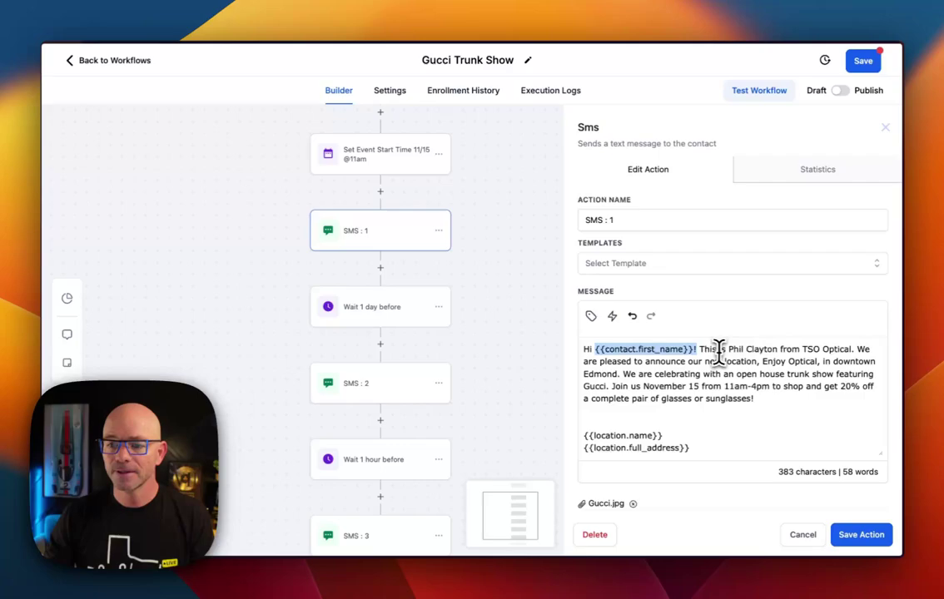
drag(699, 350, 790, 350)
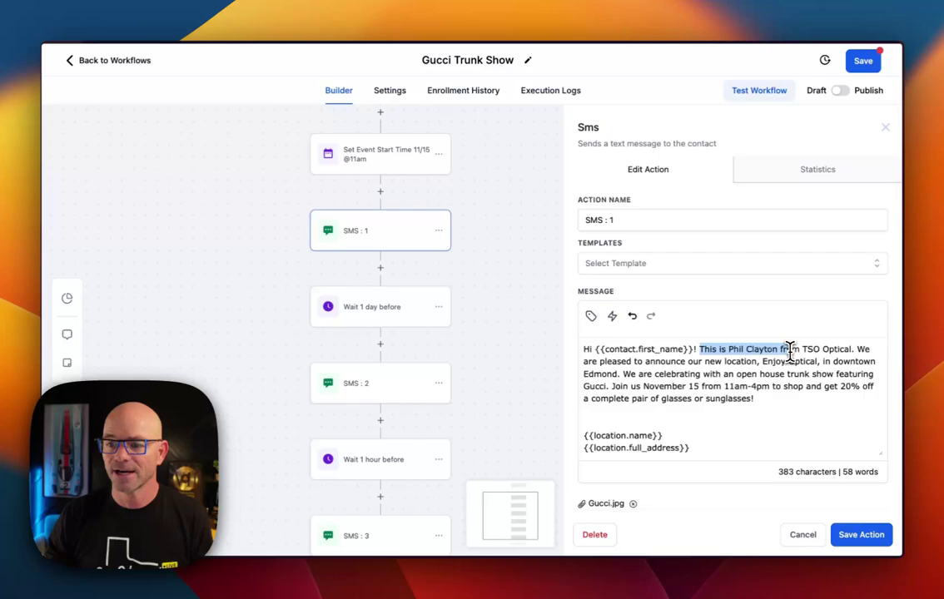
drag(790, 351, 852, 349)
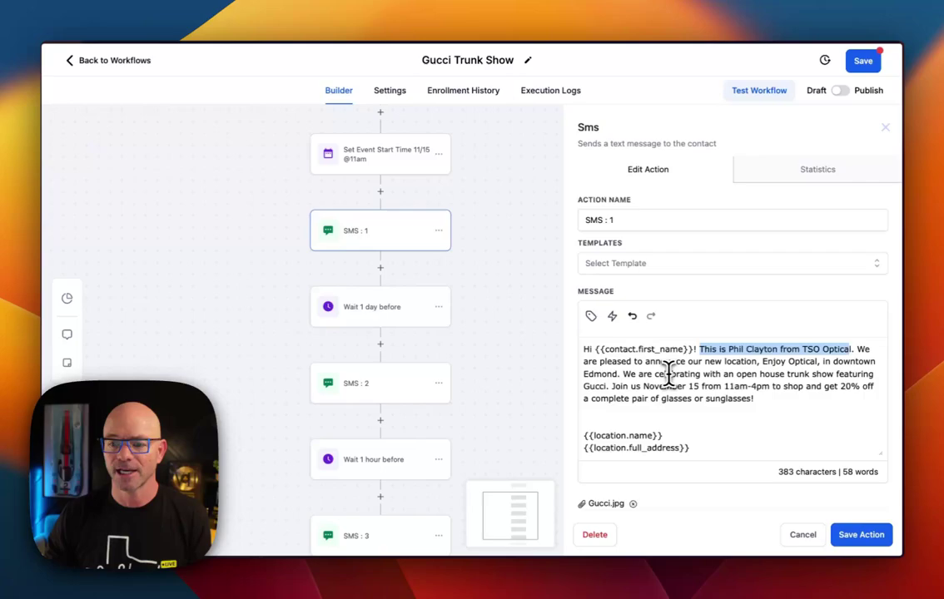
Examine the discount offer and the location name and full address placeholders in the SMS : 1 message
scroll(662, 378, down, 2)
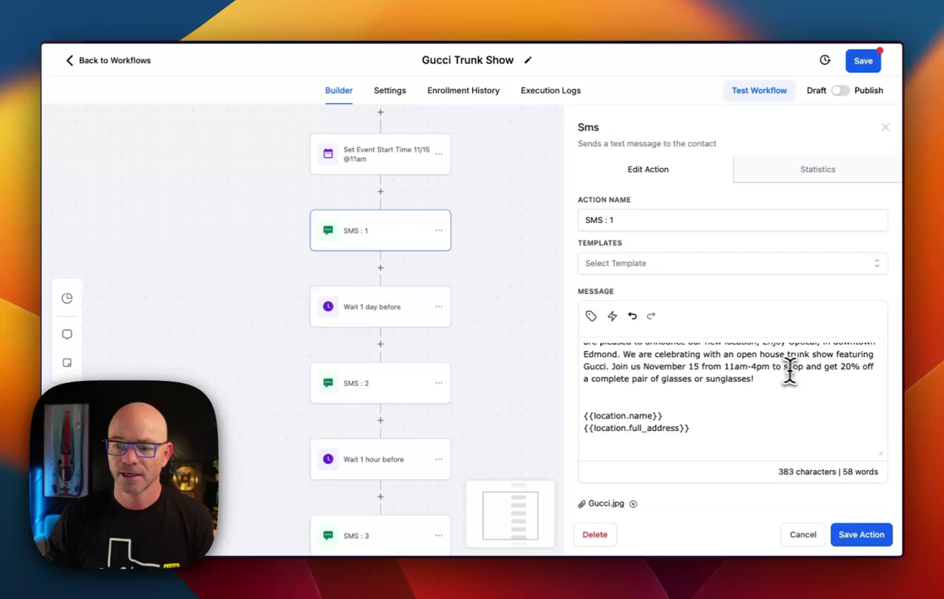
scroll(764, 397, down, 1)
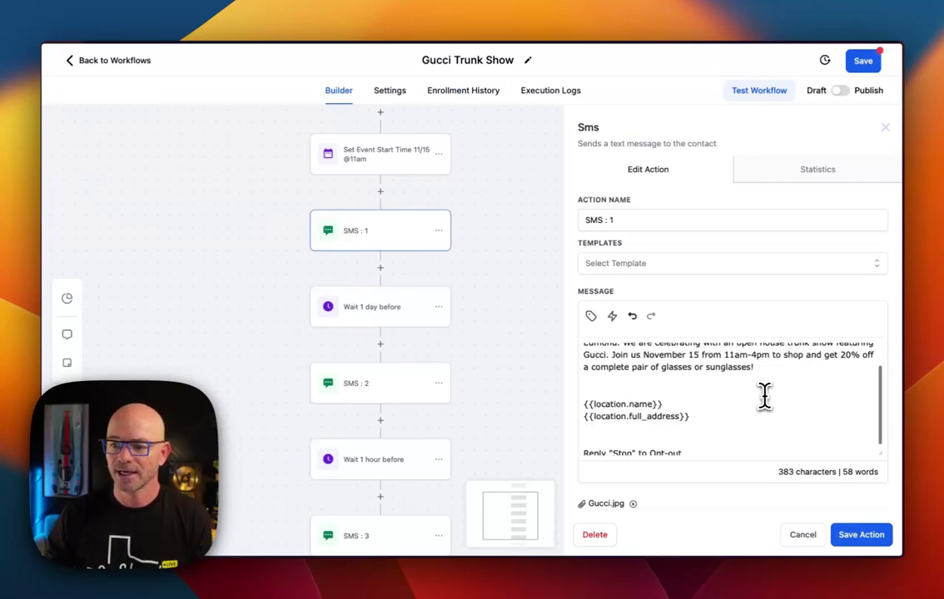
scroll(764, 397, up, 1)
drag(804, 374, 825, 384)
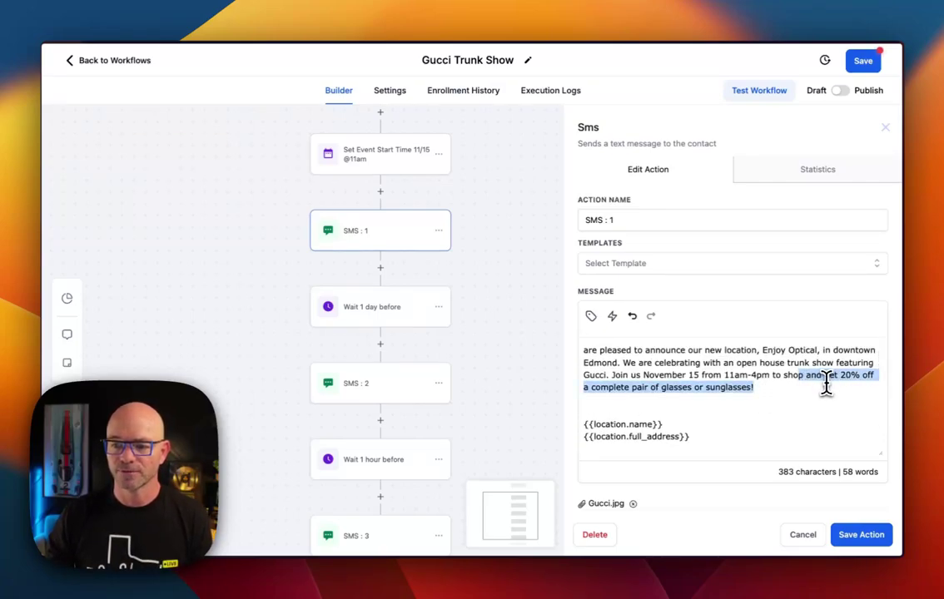
scroll(800, 405, down, 2)
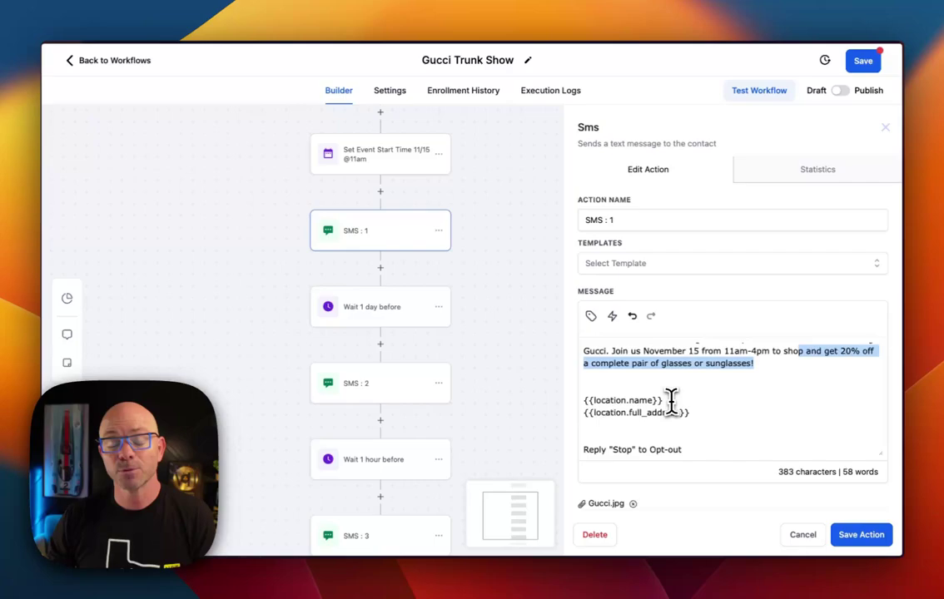
drag(671, 399, 589, 401)
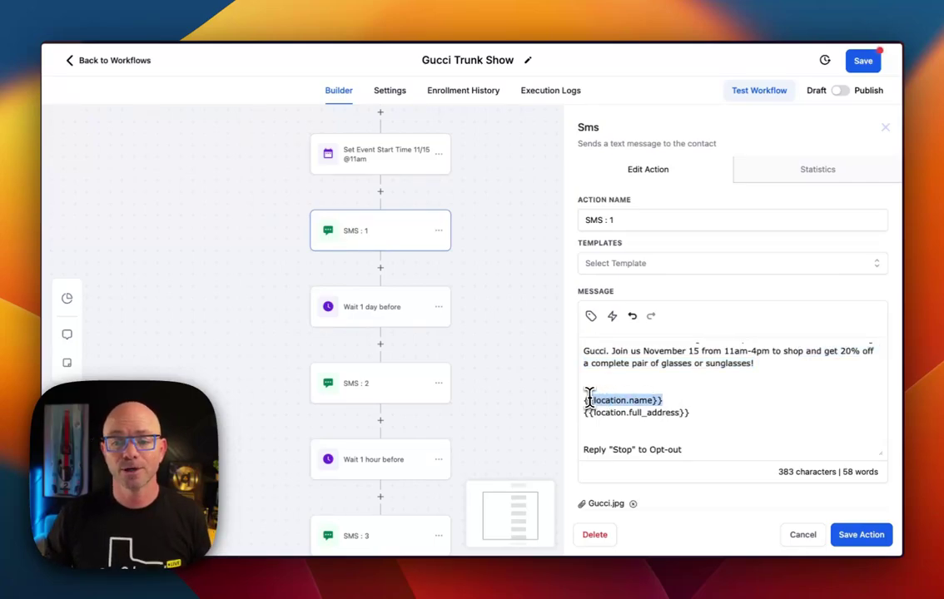
drag(691, 412, 583, 411)
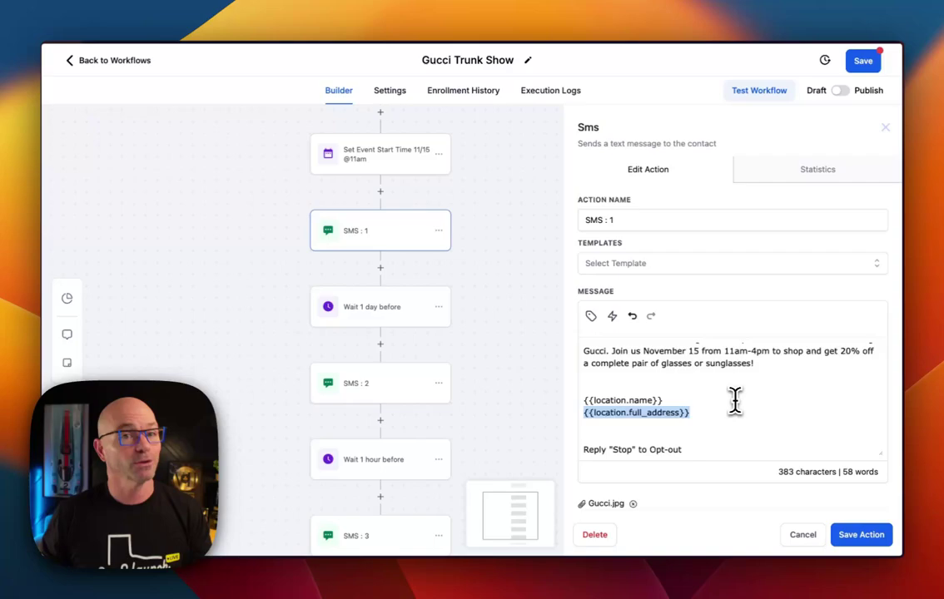
Check the attachment and test phone number options of SMS : 1 and close its settings
scroll(734, 400, down, 2)
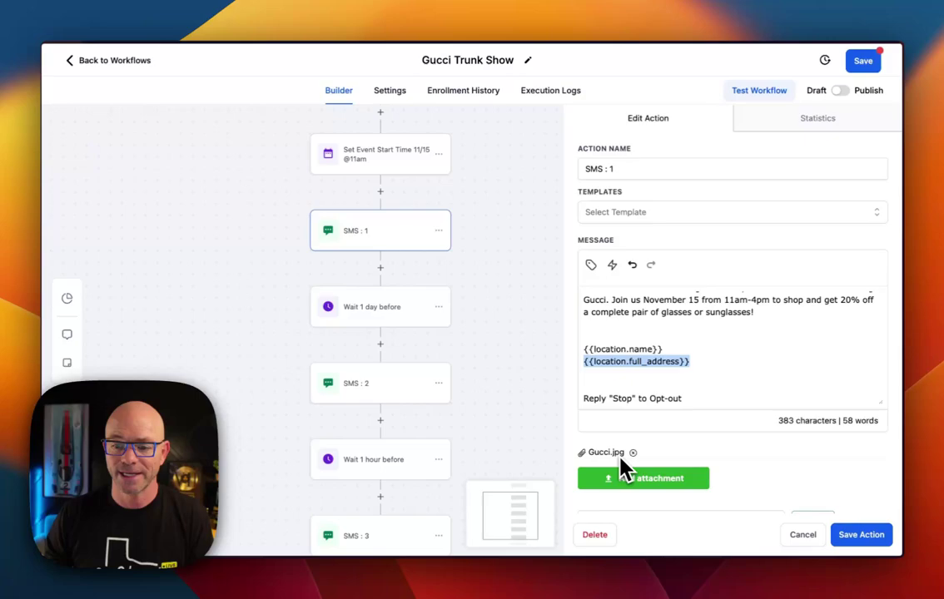
scroll(670, 443, down, 4)
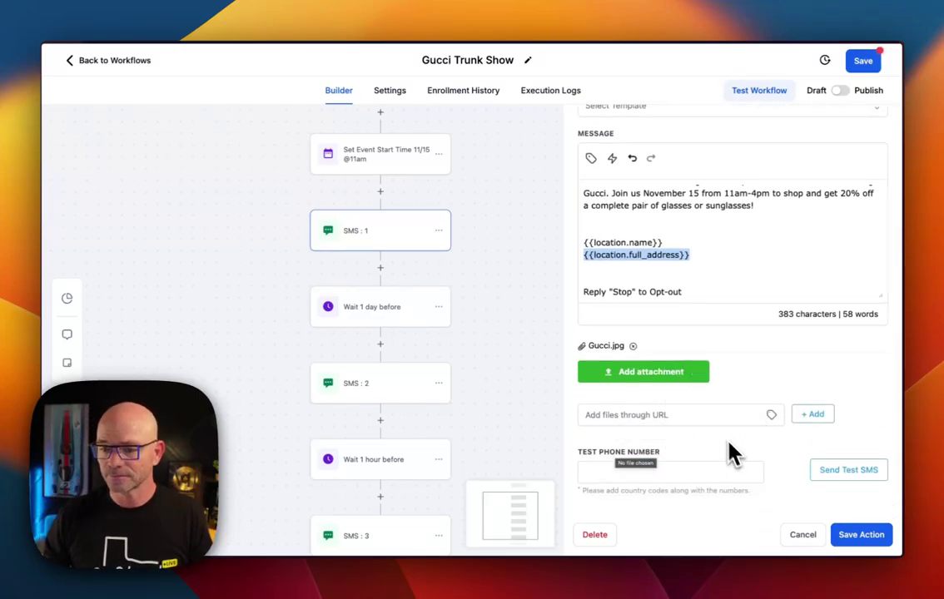
click(689, 472)
click(449, 261)
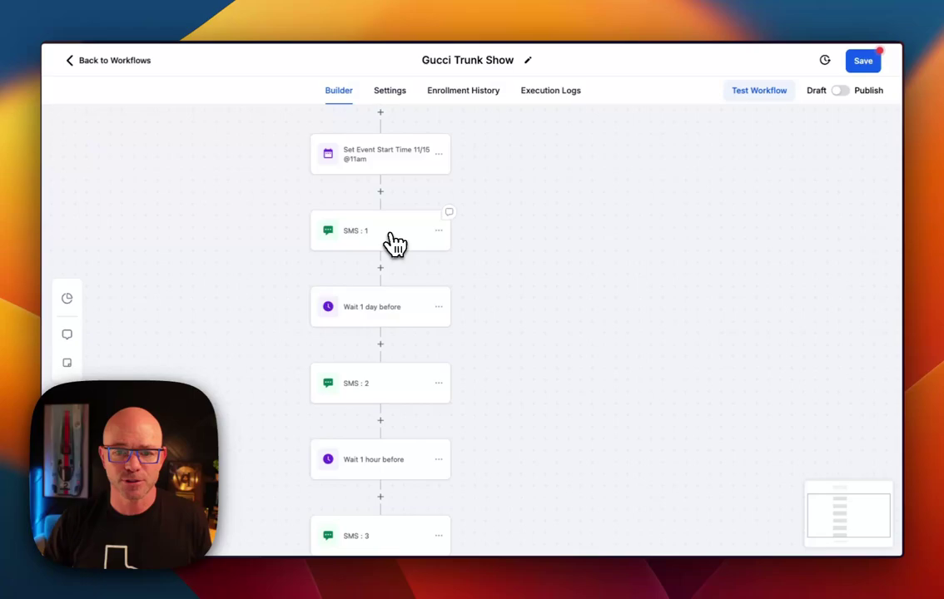
Review the Wait 1 day before action's wait type and before-event timing, and save the action
click(381, 313)
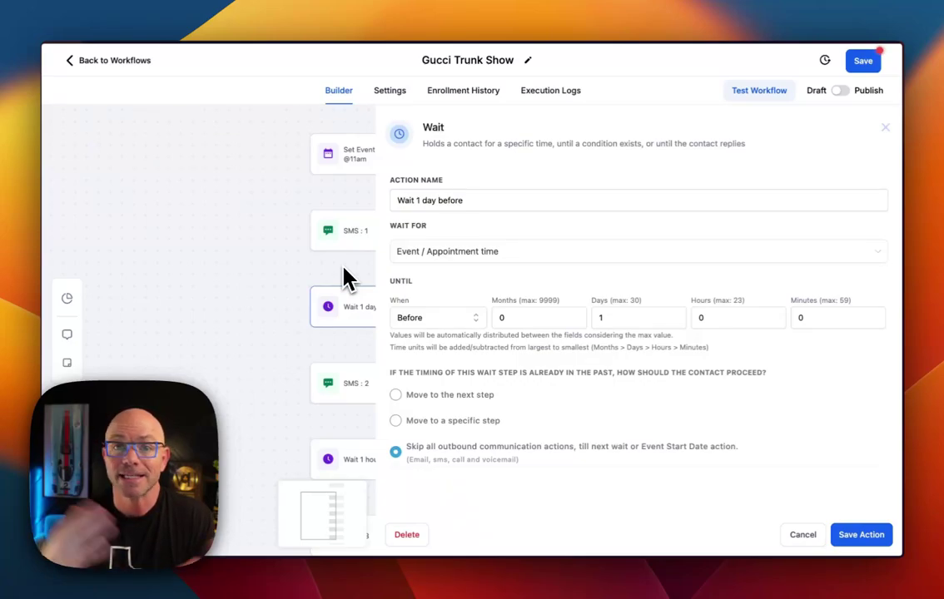
click(437, 258)
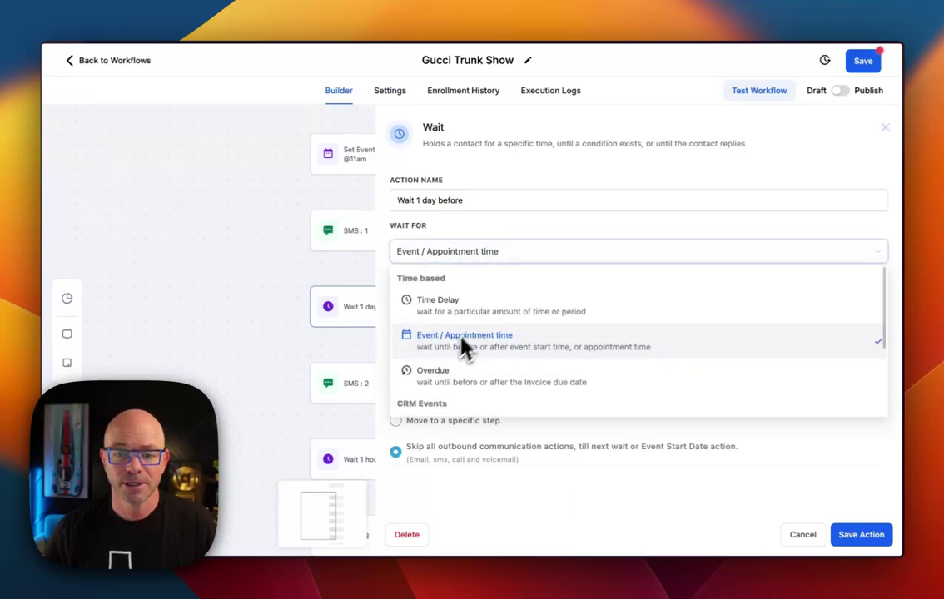
click(492, 254)
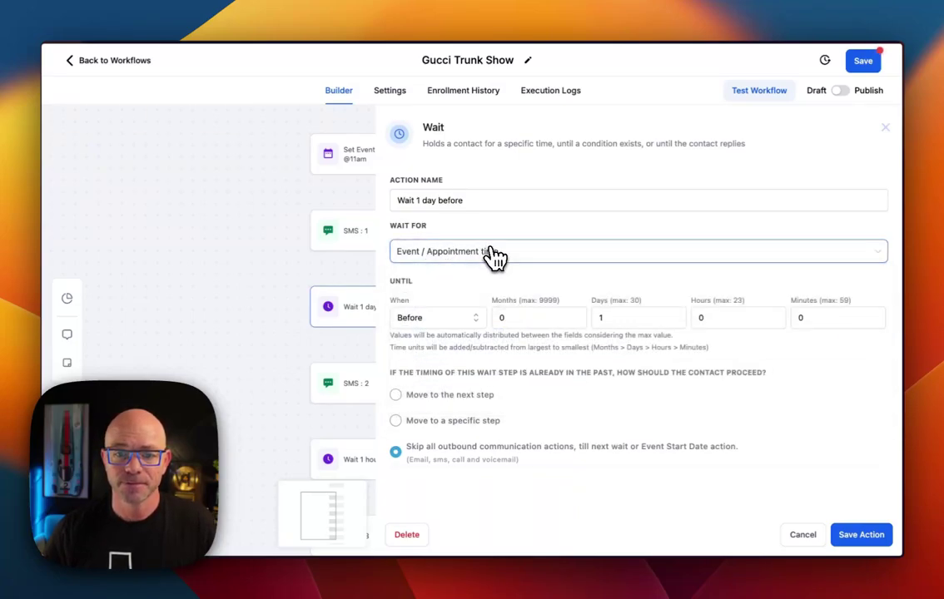
click(418, 325)
click(418, 325)
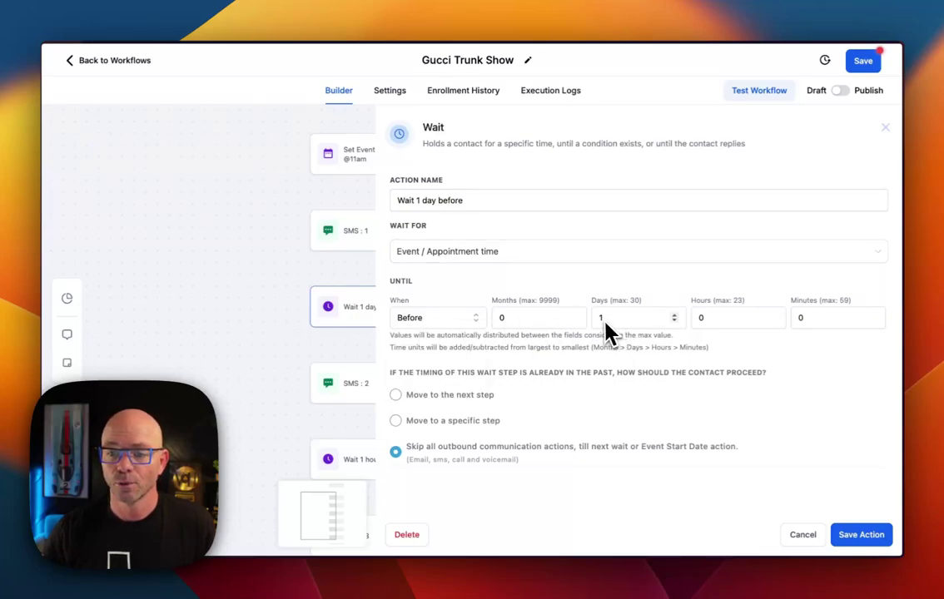
click(861, 534)
Open the SMS : 2 action and read its reminder message from the greeting through the location placeholders
scroll(383, 326, down, 2)
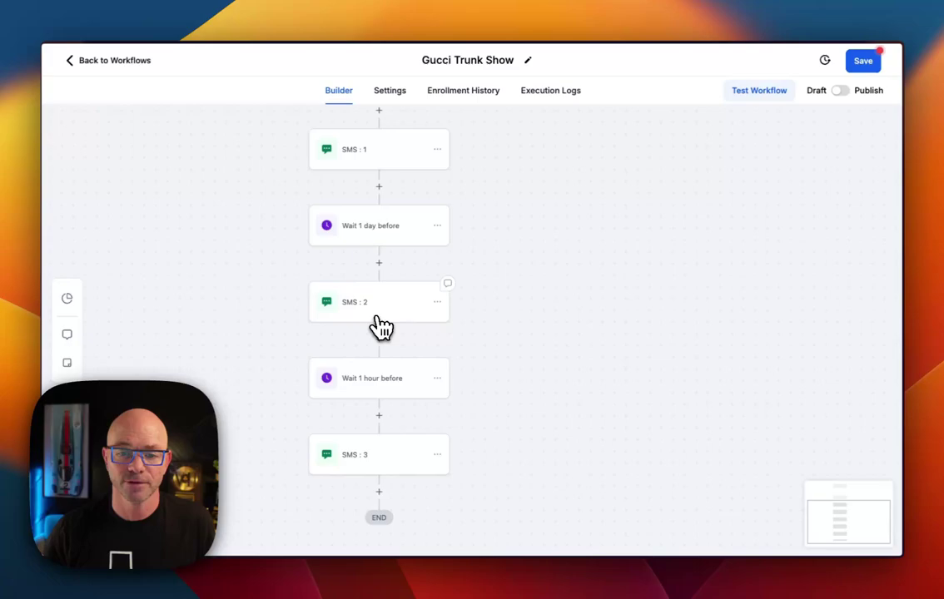
click(378, 318)
scroll(722, 362, down, 2)
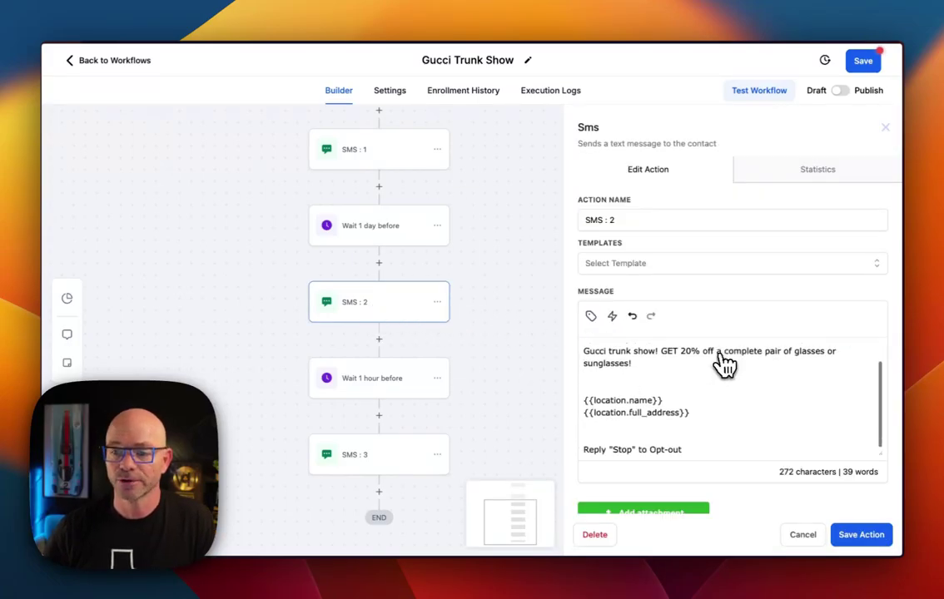
scroll(721, 362, up, 2)
scroll(703, 287, down, 1)
scroll(704, 287, down, 1)
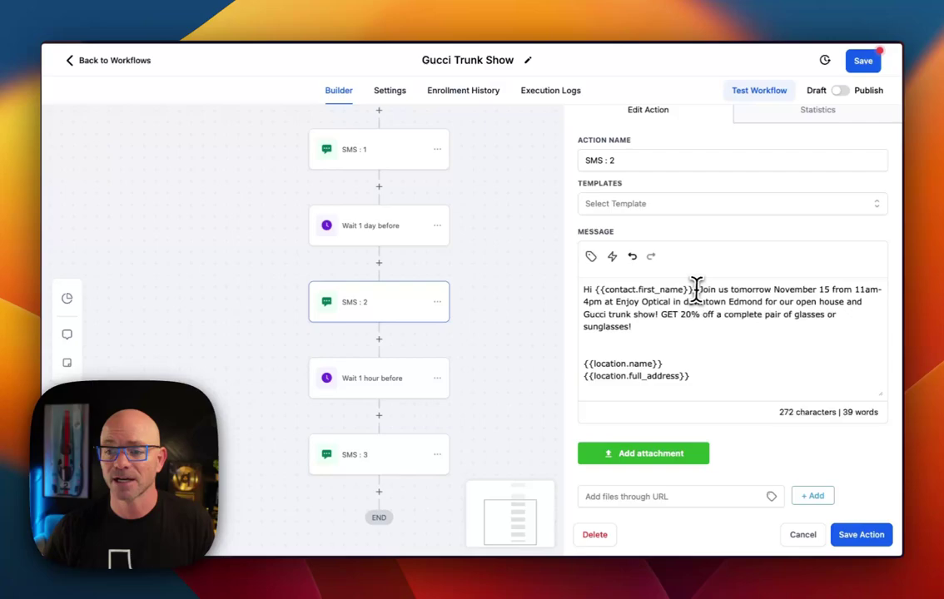
drag(689, 289, 765, 375)
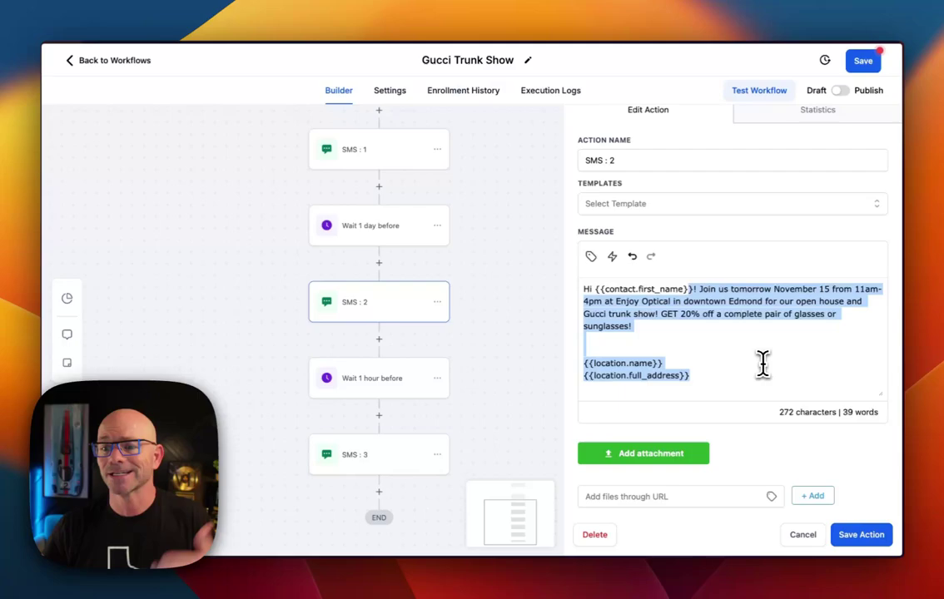
Check the opt-out line, attachment and test options of SMS : 2, and save the action
scroll(762, 362, down, 1)
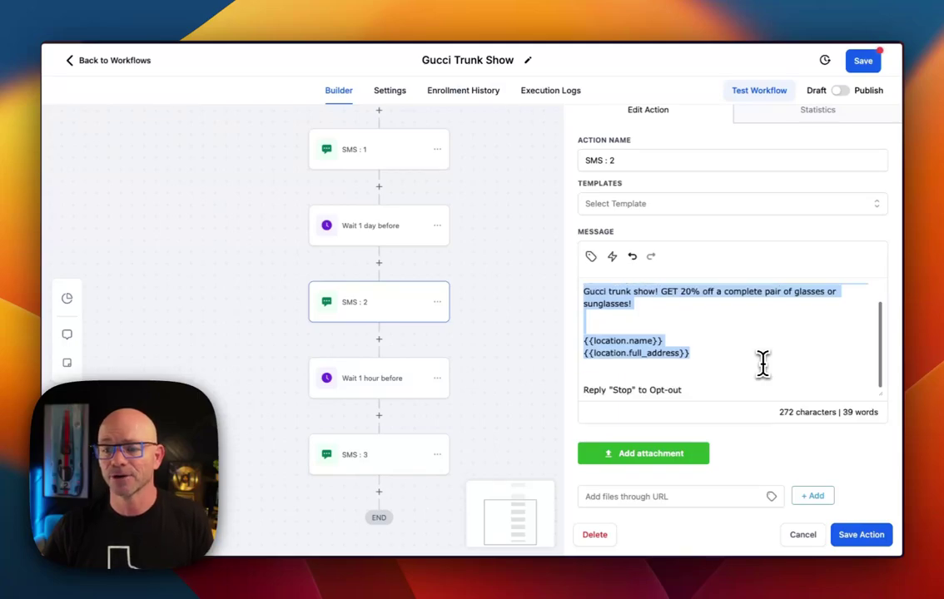
click(703, 380)
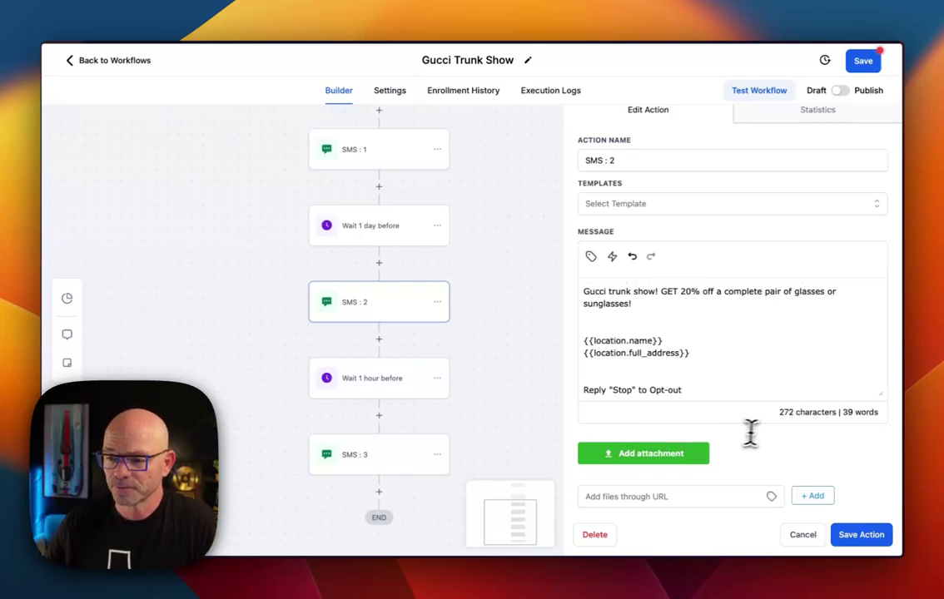
scroll(748, 432, down, 2)
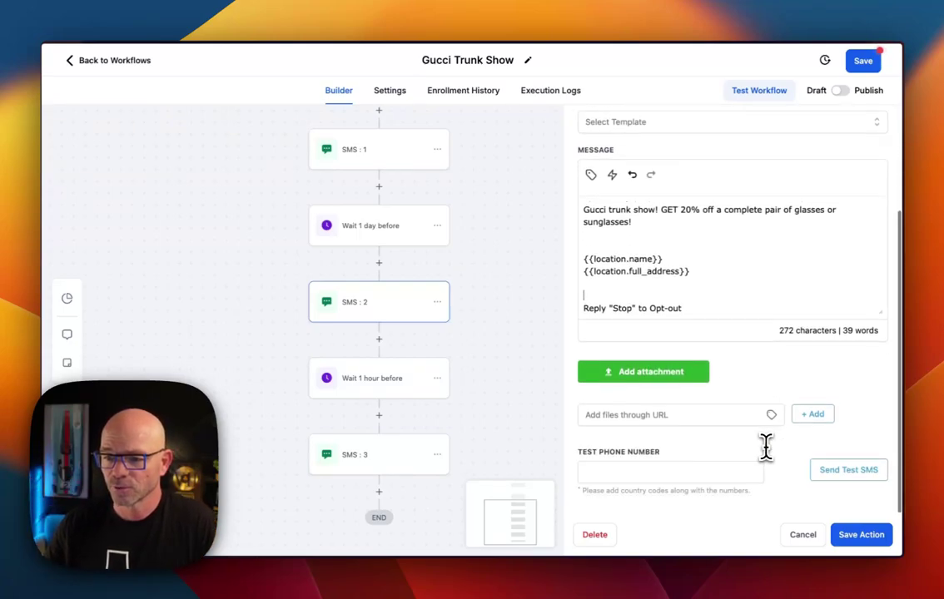
click(857, 537)
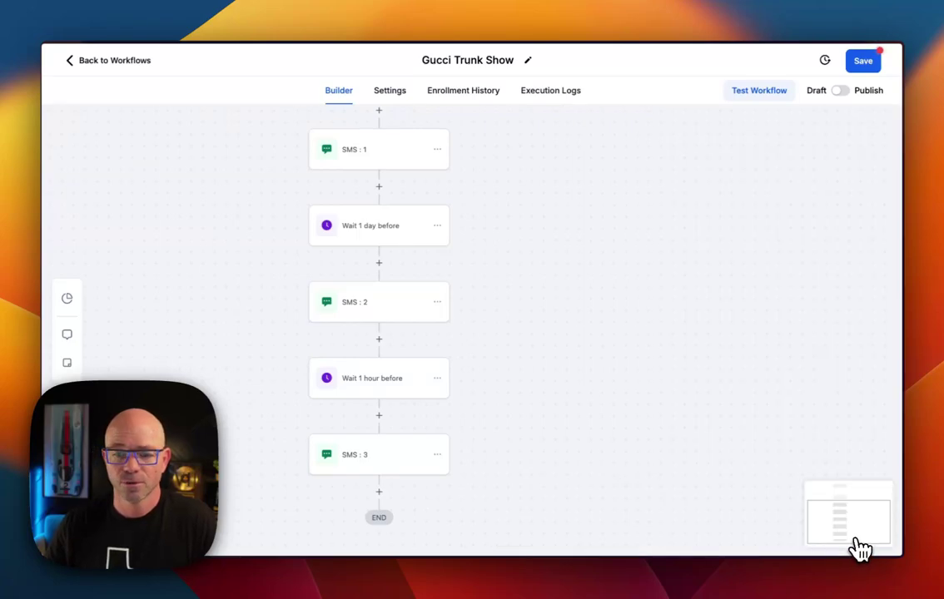
Review the before-event timing and hours value of the Wait 1 hour before action, and save the action
click(358, 388)
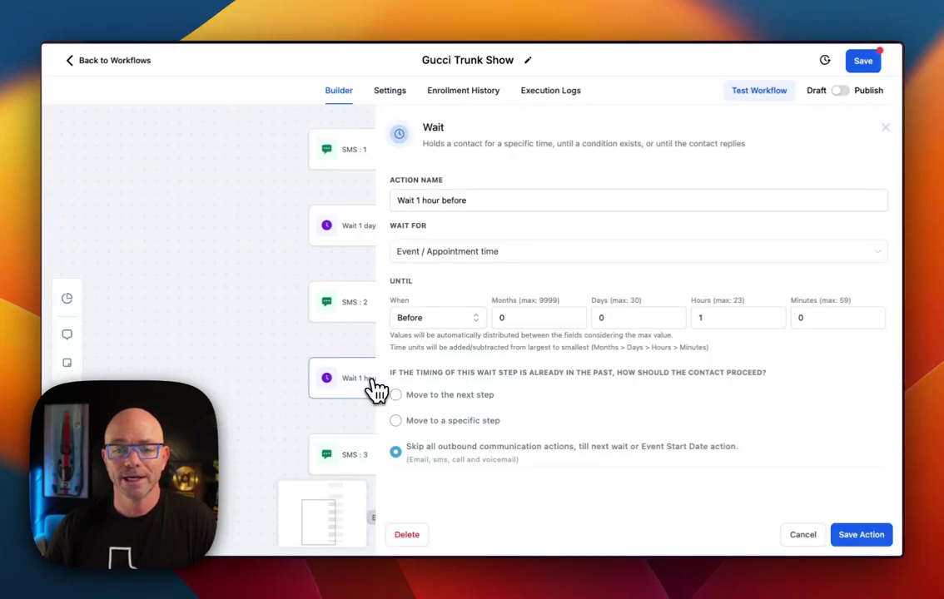
click(393, 321)
click(702, 317)
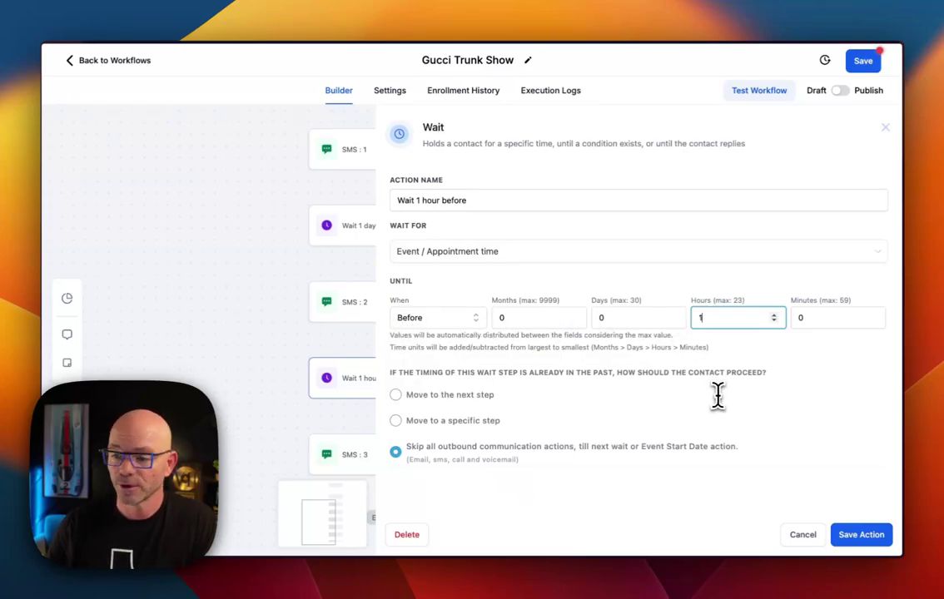
click(857, 534)
scroll(491, 341, down, 4)
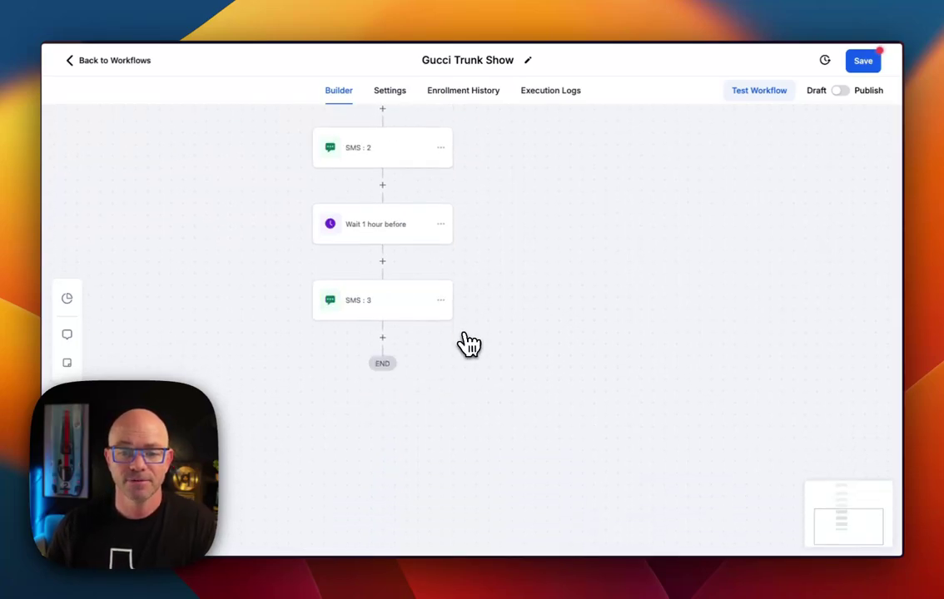
Open the SMS : 3 action and read its event-day message from the greeting through the Gucci Trunk Show offer
click(375, 310)
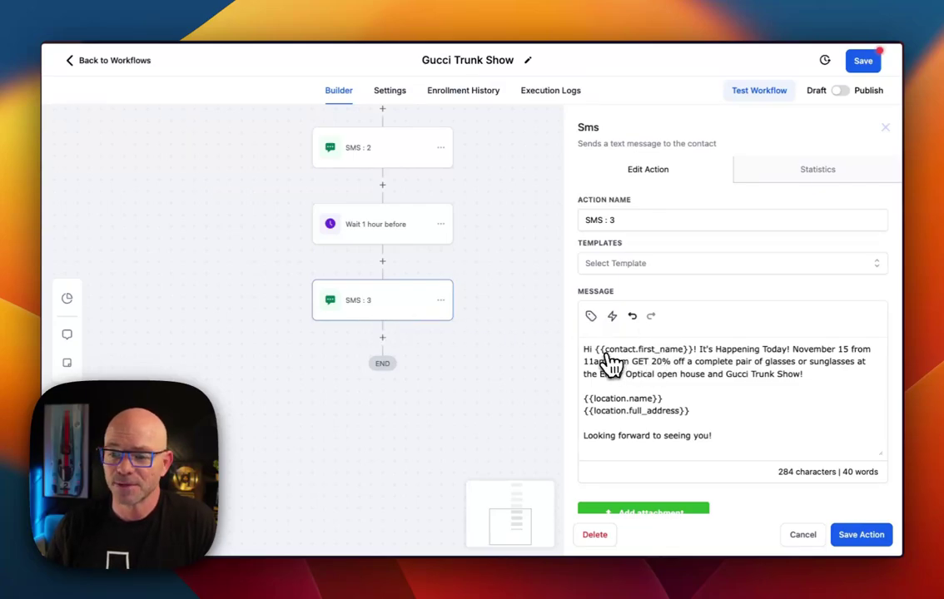
drag(583, 350, 778, 360)
drag(849, 369, 844, 376)
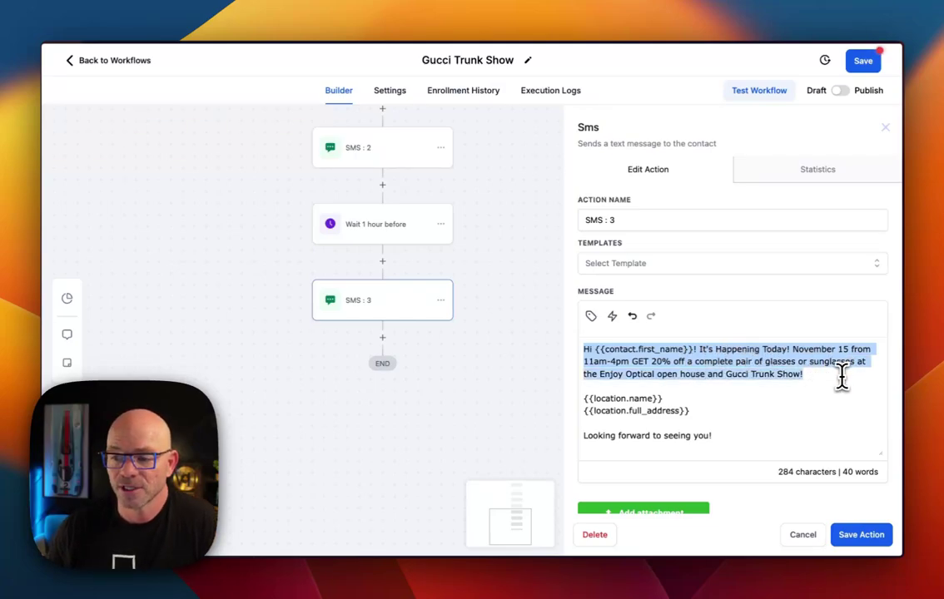
click(842, 376)
Replace the "Looking forward to seeing you!" line in the SMS : 3 message with "See you there!" and save the action
scroll(820, 416, down, 2)
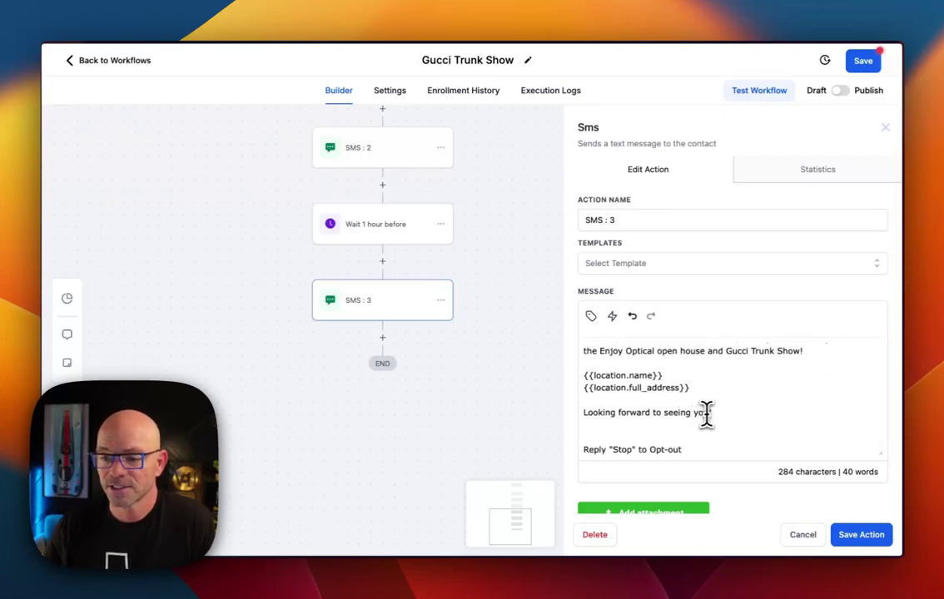
drag(708, 414, 583, 426)
text(See yo)
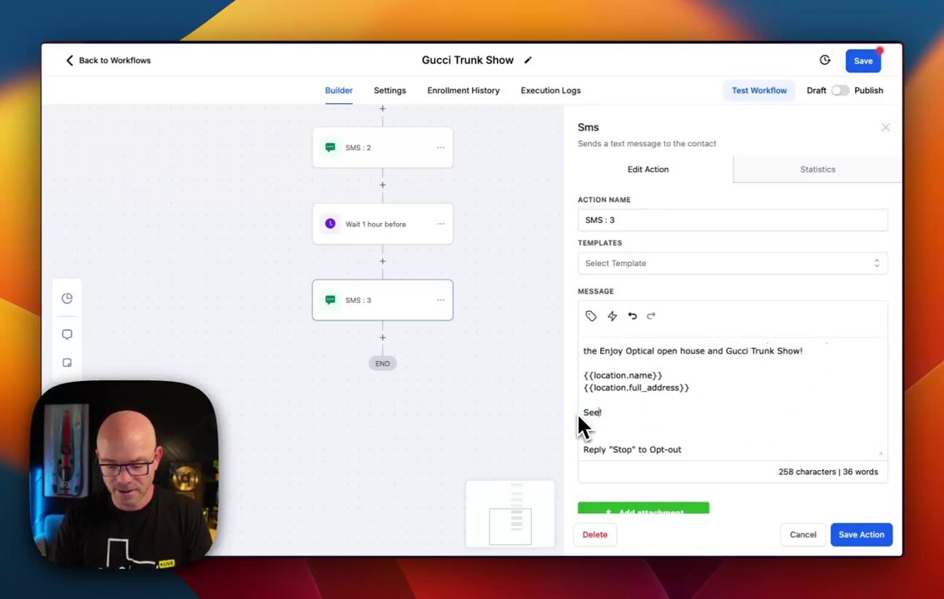
text(u there!)
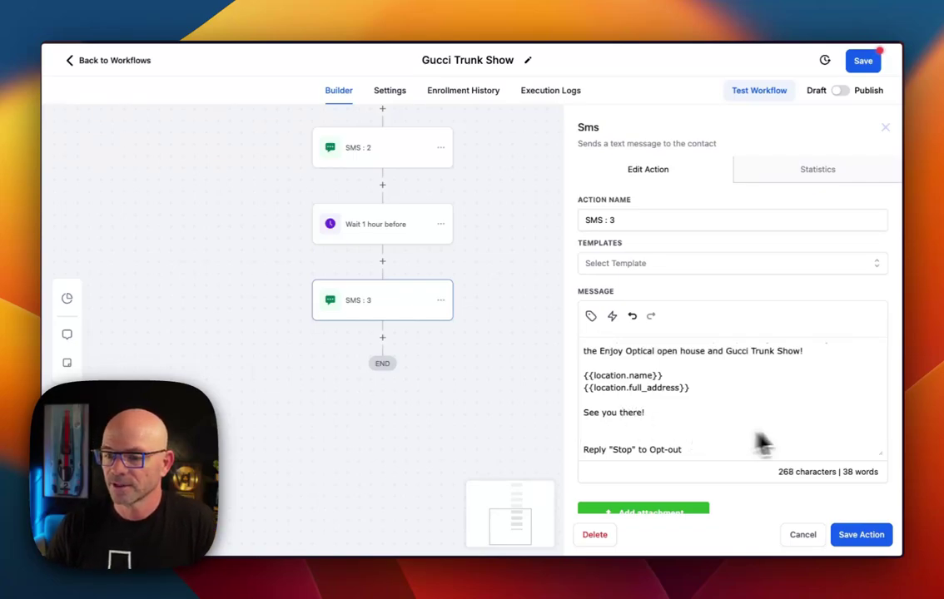
click(865, 529)
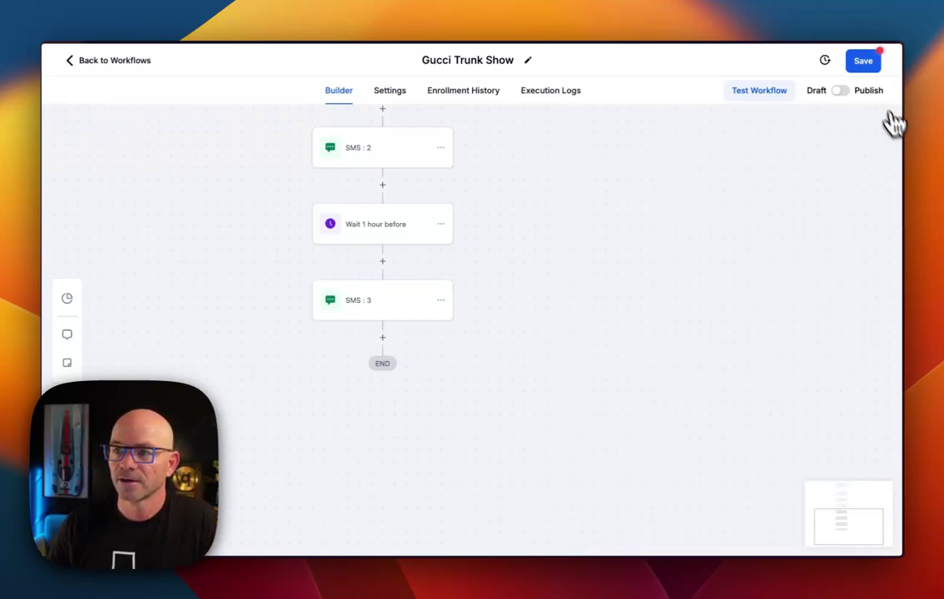
Save the Gucci Trunk Show workflow, switch it from Draft to Publish, and save it again
click(863, 64)
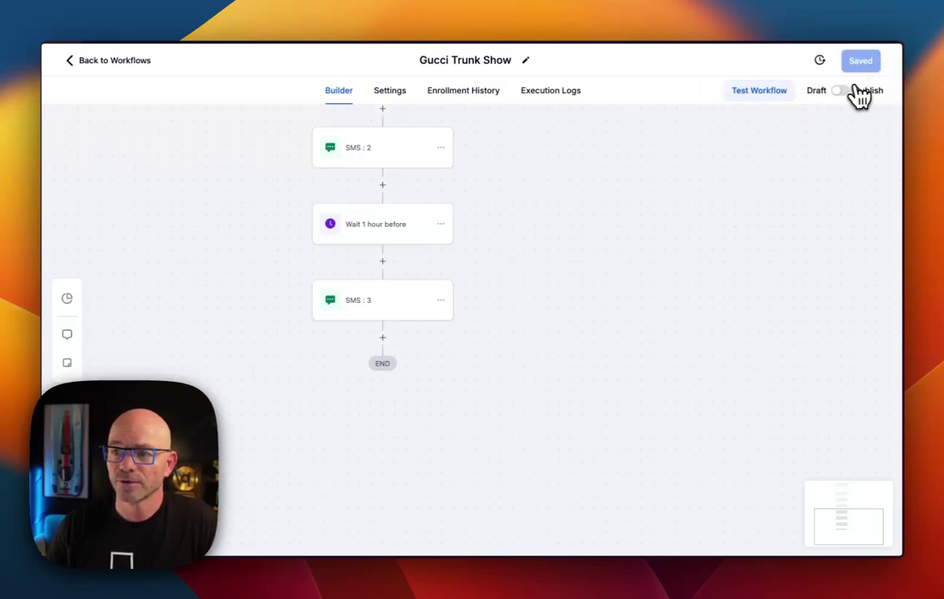
click(842, 92)
click(863, 62)
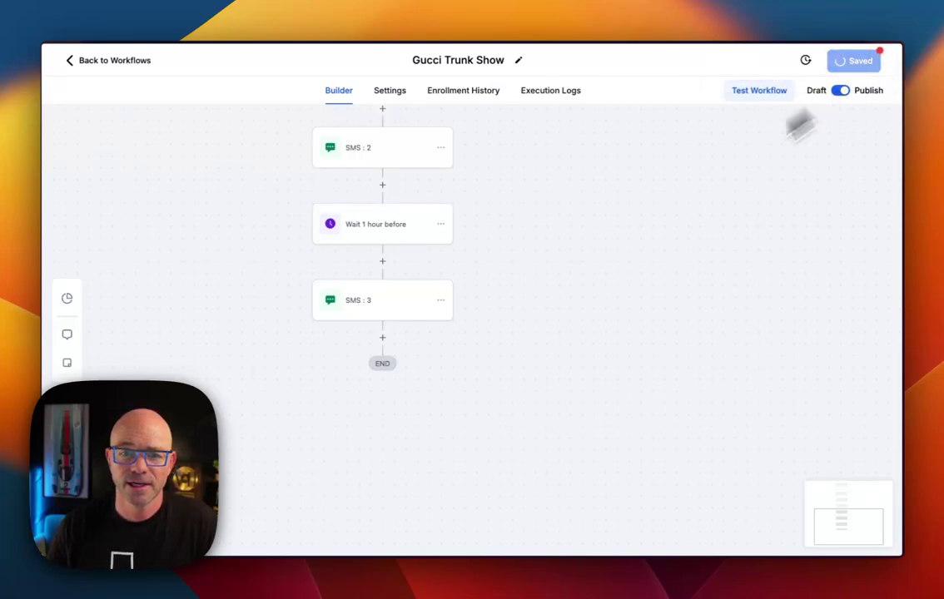
scroll(504, 316, up, 8)
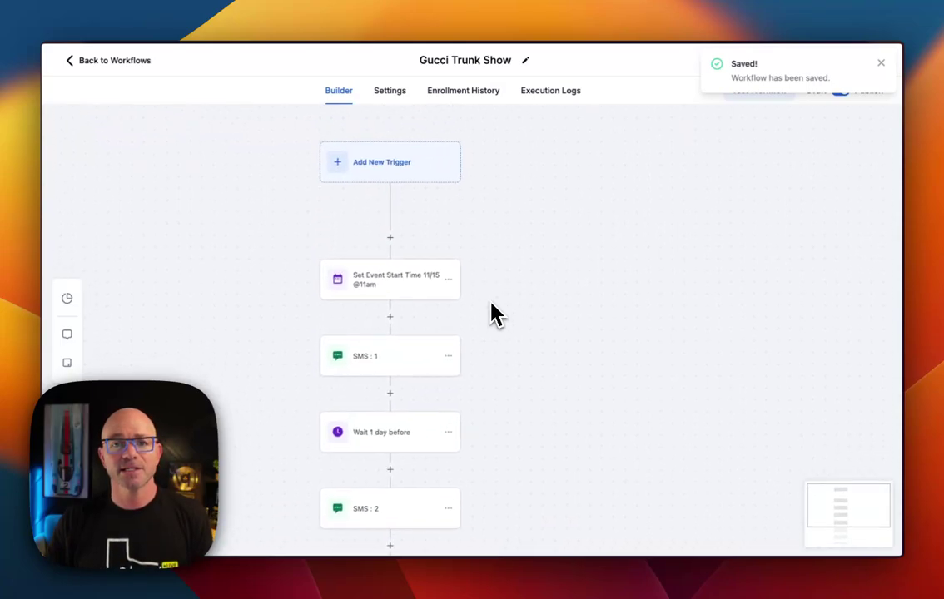